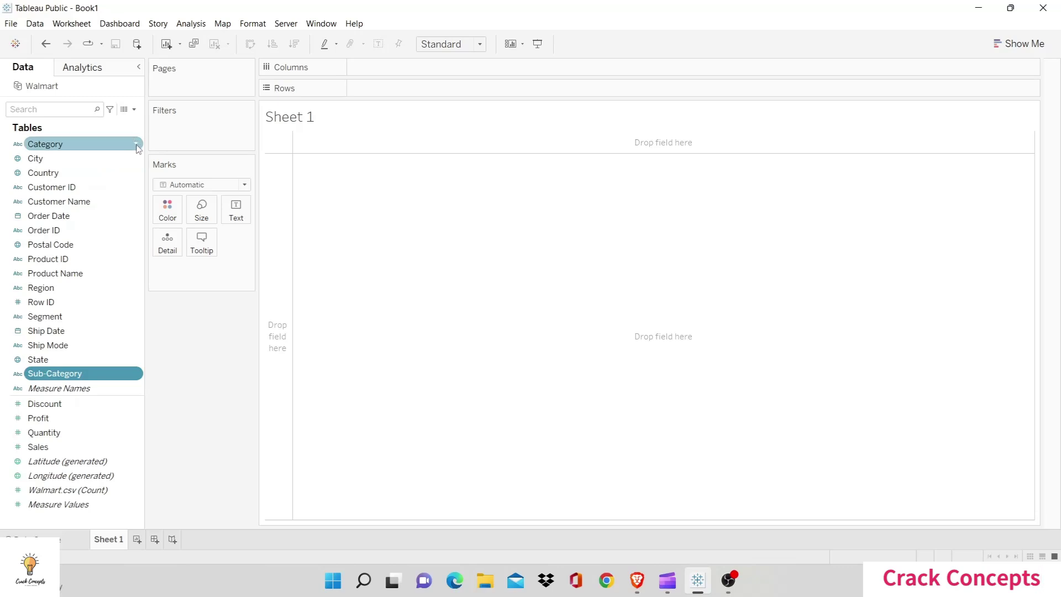
Create a hierarchy named 'Product H' from the Category field.
{"action": "left_click", "coordinate": [138, 146]}
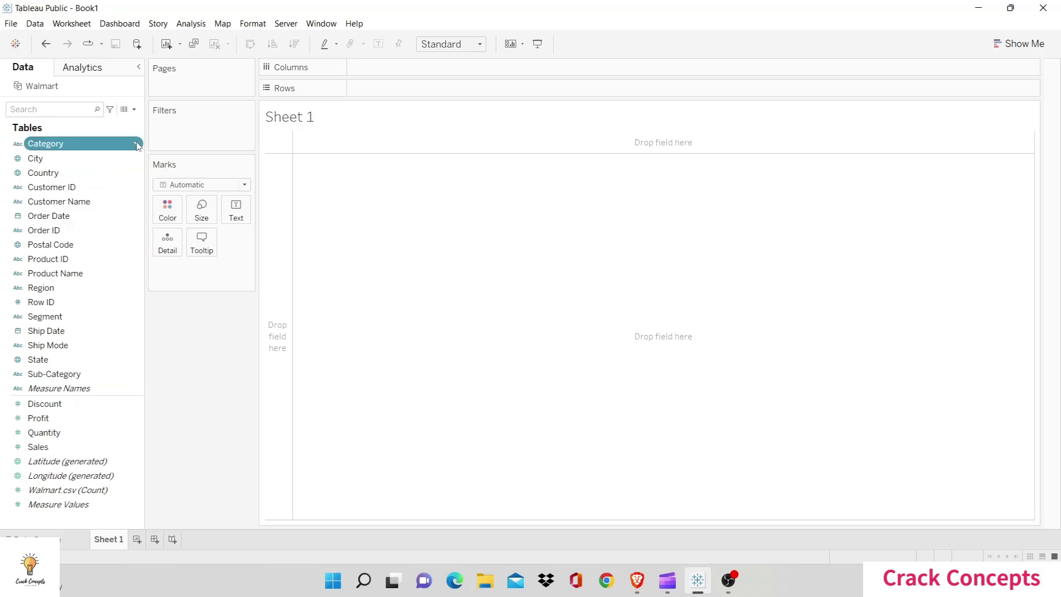
{"action": "left_click", "coordinate": [138, 146]}
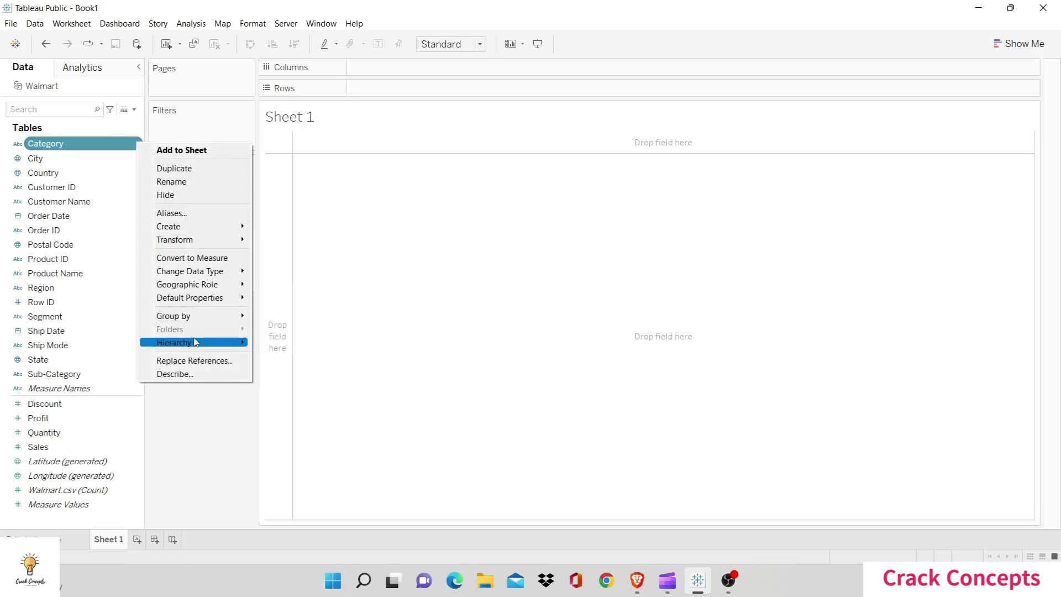
{"action": "mouse_move", "coordinate": [190, 342]}
{"action": "left_click", "coordinate": [267, 345]}
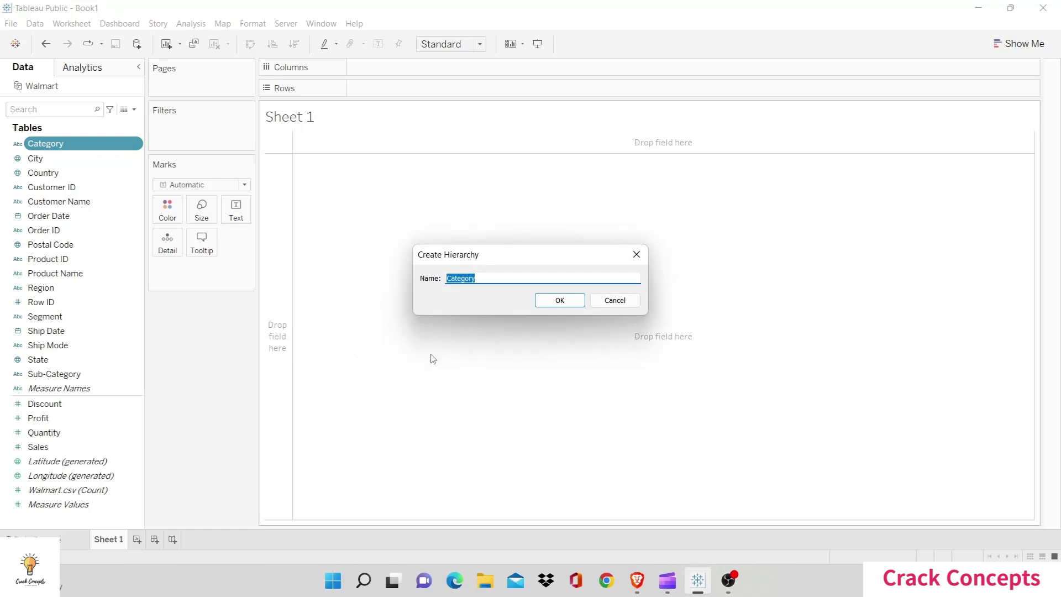
{"action": "type", "text": "Product H"}
{"action": "key", "text": "Return"}
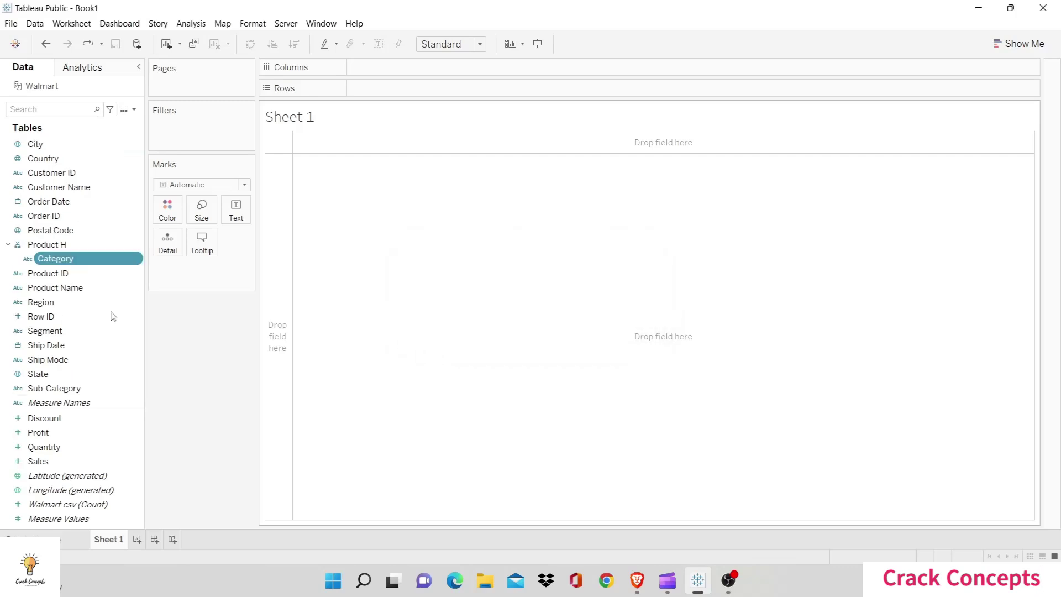
Nest Sub-Category under Category in Product H and show Sales per Category and Sub-Category.
{"action": "mouse_move", "coordinate": [65, 392]}
{"action": "left_mouse_down"}
{"action": "mouse_move", "coordinate": [86, 263]}
{"action": "mouse_move", "coordinate": [335, 108]}
{"action": "mouse_move", "coordinate": [392, 87]}
{"action": "left_mouse_up"}
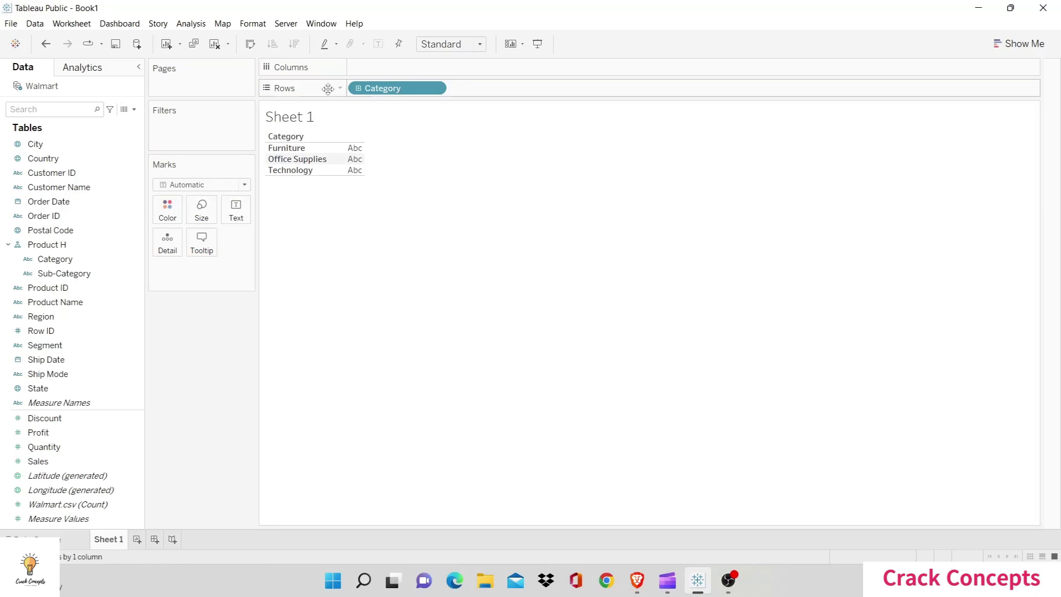
{"action": "left_click", "coordinate": [358, 88]}
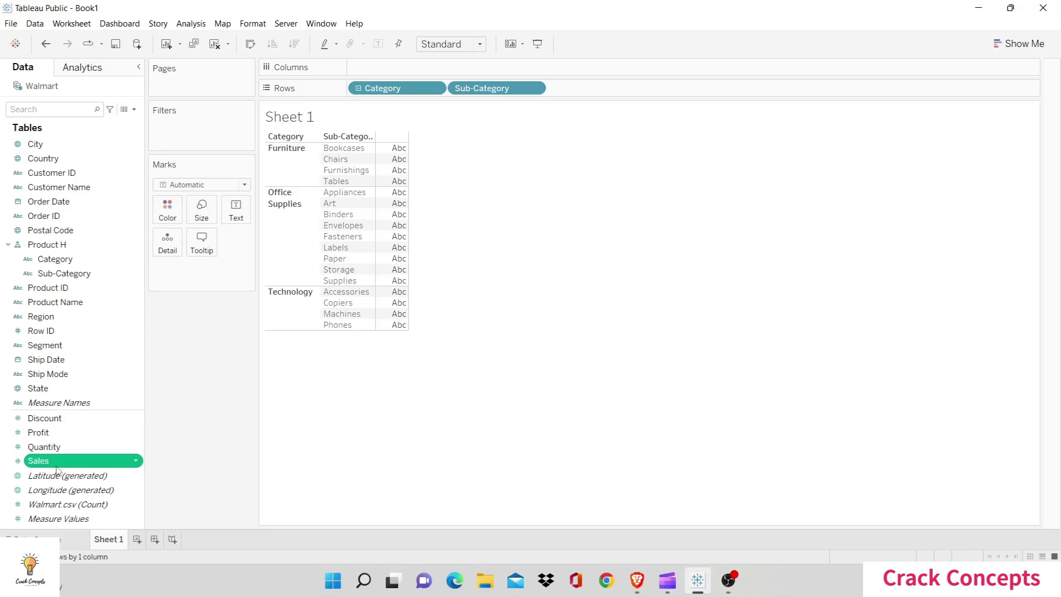
{"action": "left_click_drag", "start_coordinate": [53, 452], "coordinate": [385, 293]}
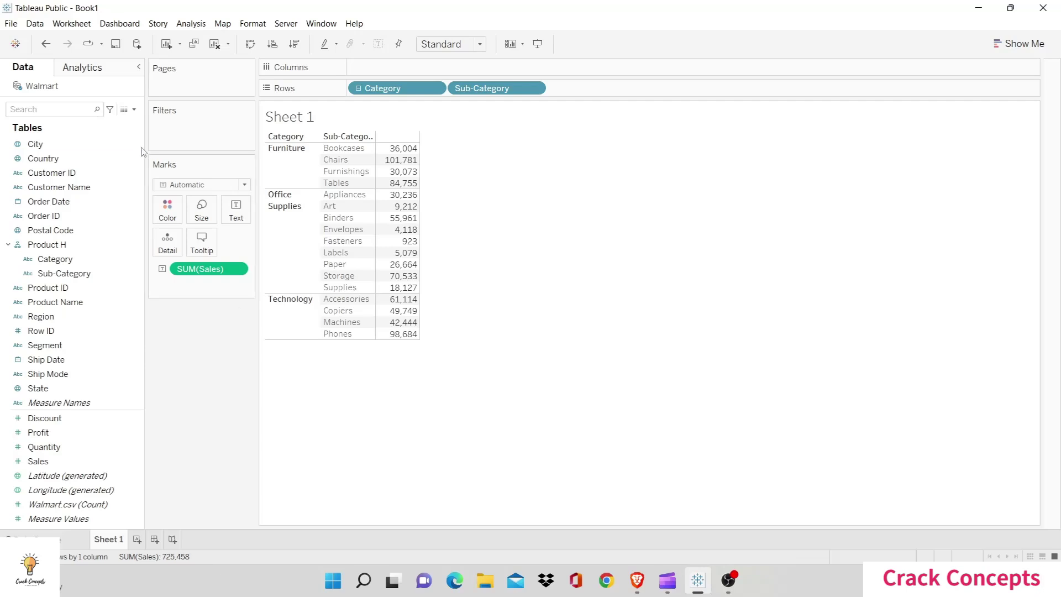
Add a calculated field 'Index' with the formula INDEX() from the Data pane menu.
{"action": "left_click", "coordinate": [134, 109]}
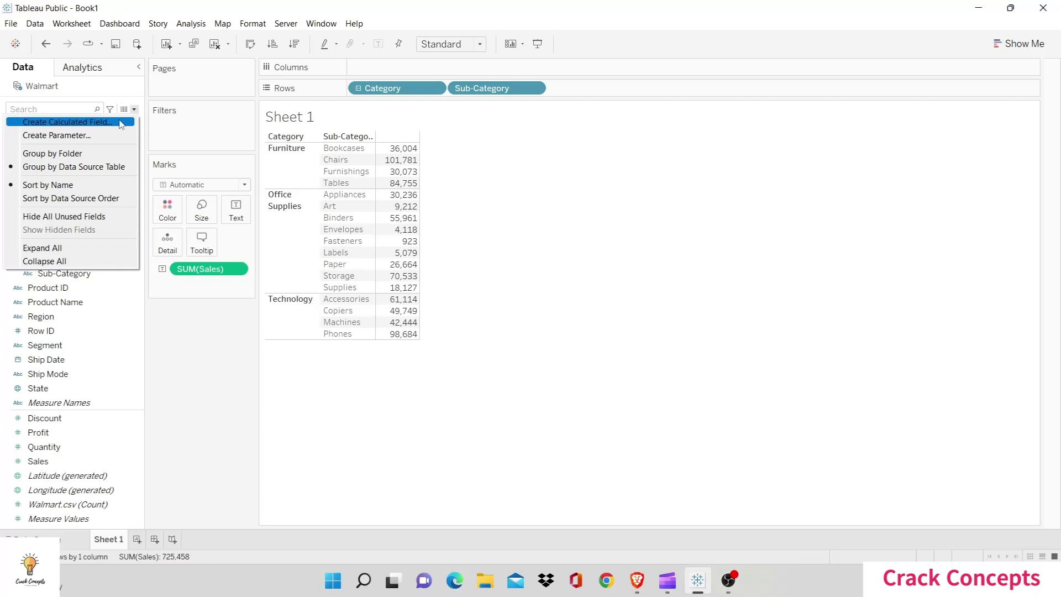
{"action": "left_click", "coordinate": [135, 110]}
{"action": "left_click", "coordinate": [135, 110]}
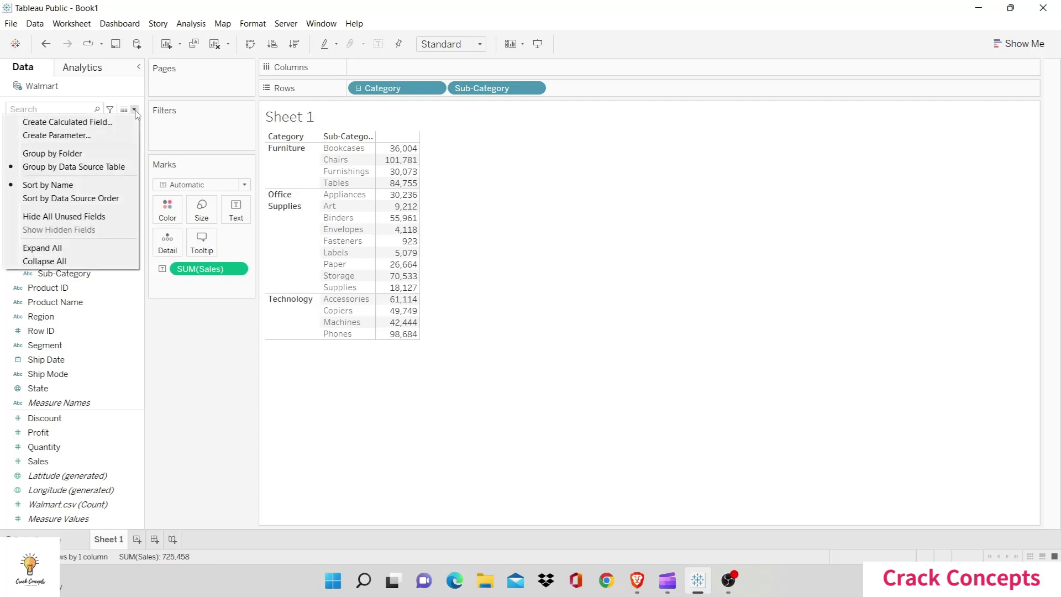
{"action": "left_click", "coordinate": [94, 120]}
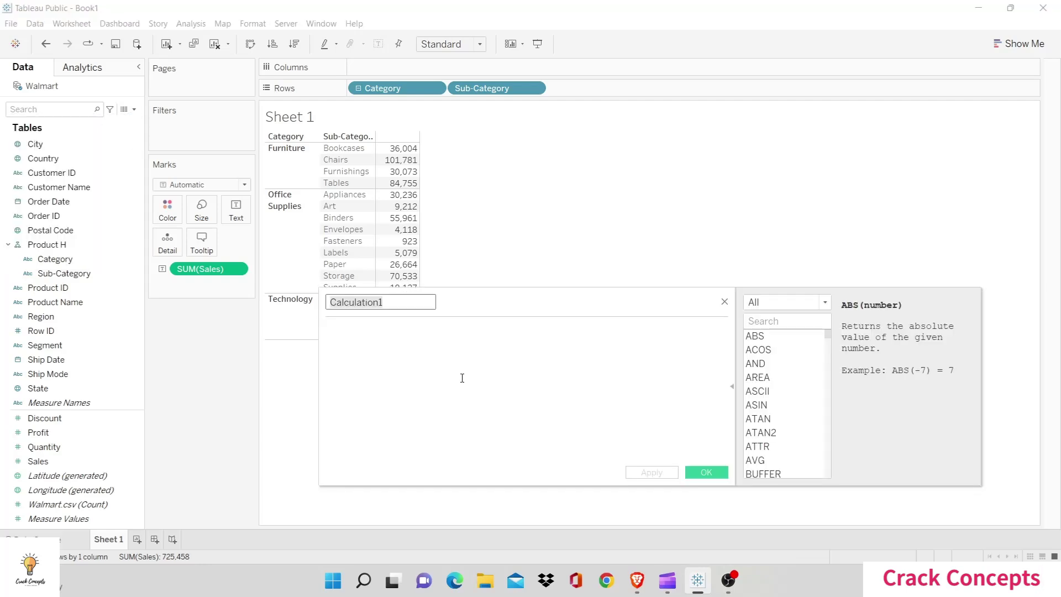
{"action": "key", "text": "BackSpace"}
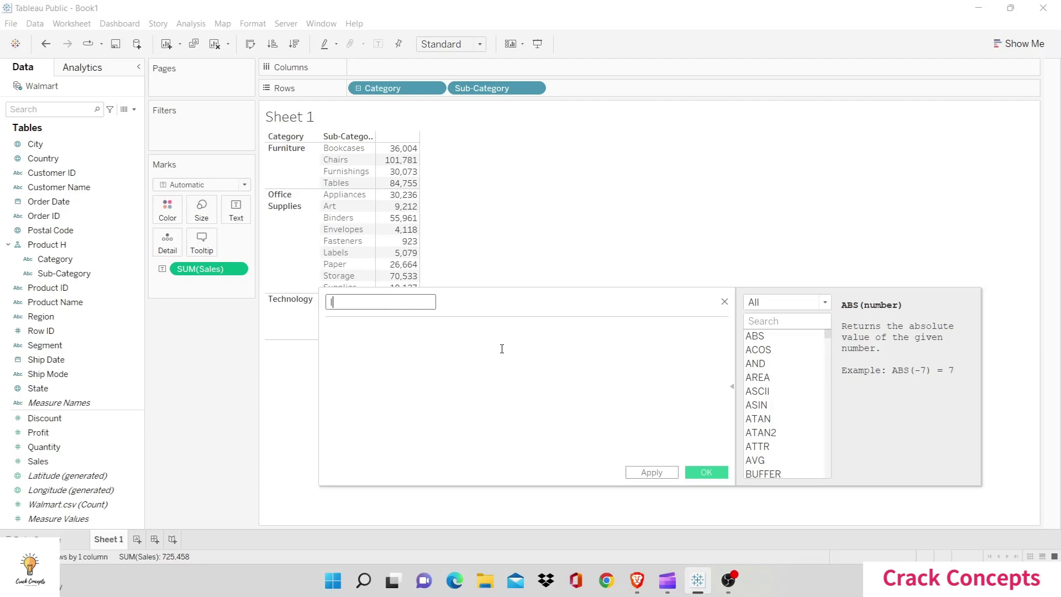
{"action": "type", "text": "Index"}
{"action": "left_click", "coordinate": [788, 319]}
{"action": "type", "text": "ind"}
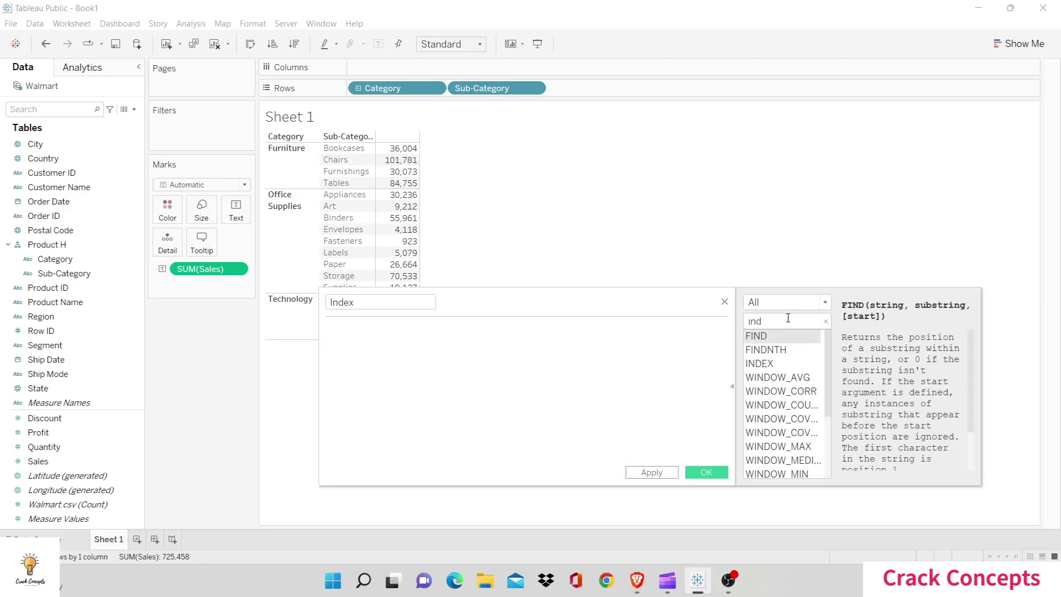
{"action": "double_click", "coordinate": [768, 364]}
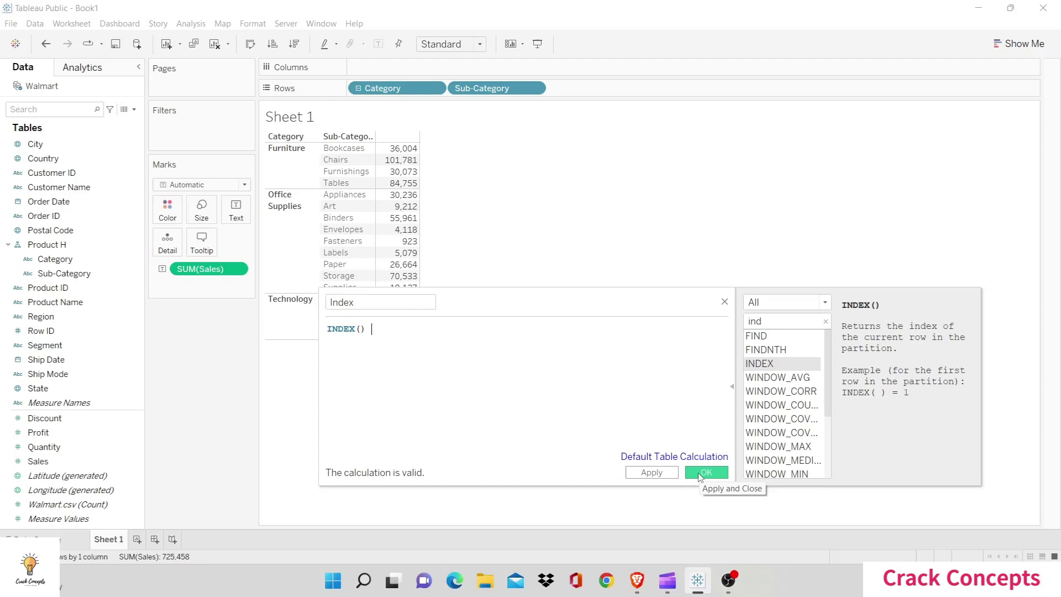
{"action": "left_click", "coordinate": [705, 472]}
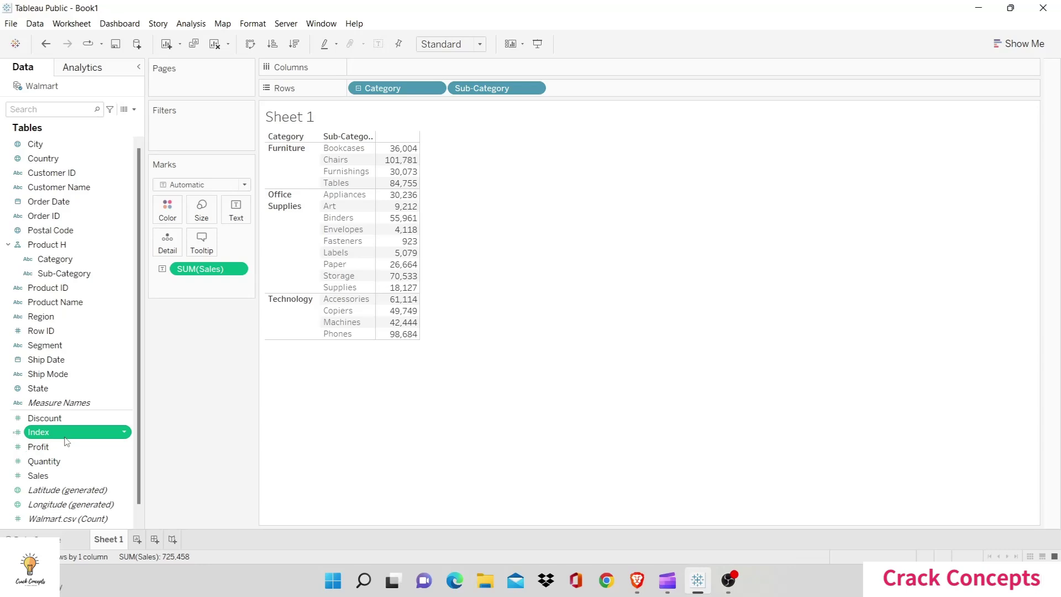
Put Index on Rows and make it discrete so rows number 1 to 17.
{"action": "left_click_drag", "start_coordinate": [66, 440], "coordinate": [636, 96]}
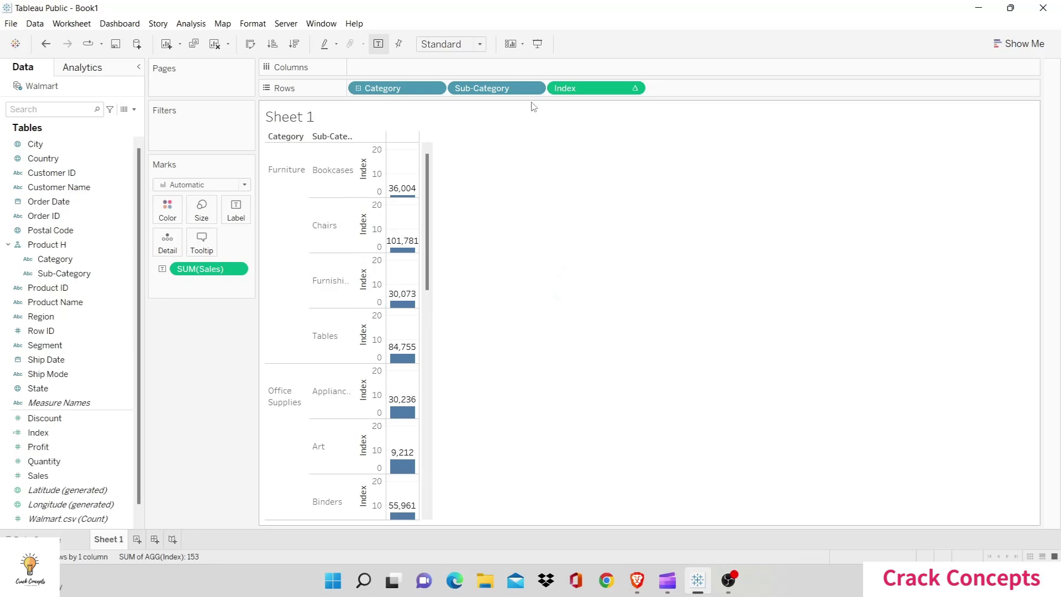
{"action": "mouse_move", "coordinate": [595, 87]}
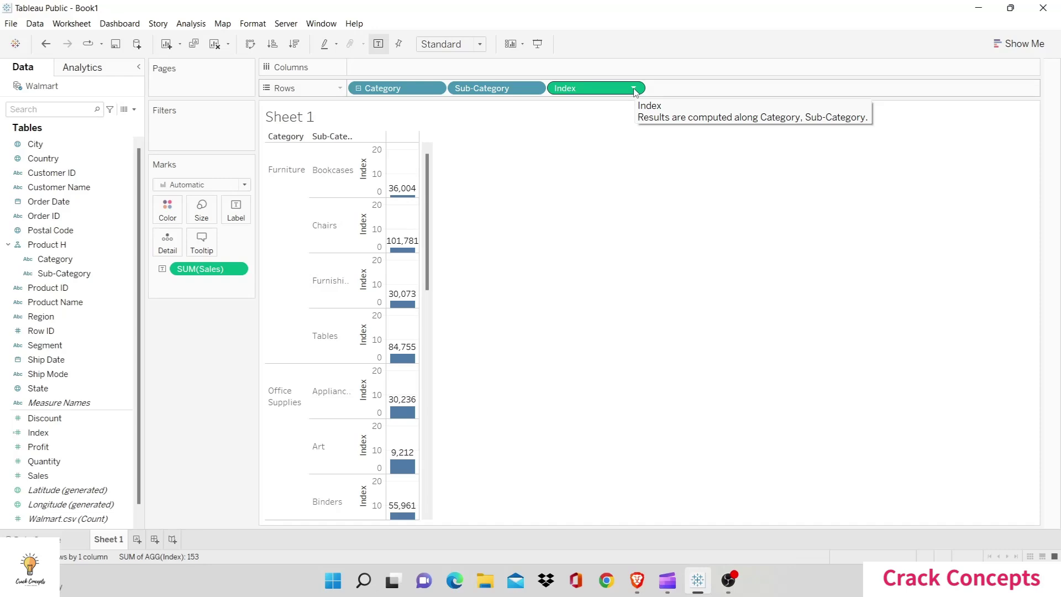
{"action": "left_click", "coordinate": [633, 89]}
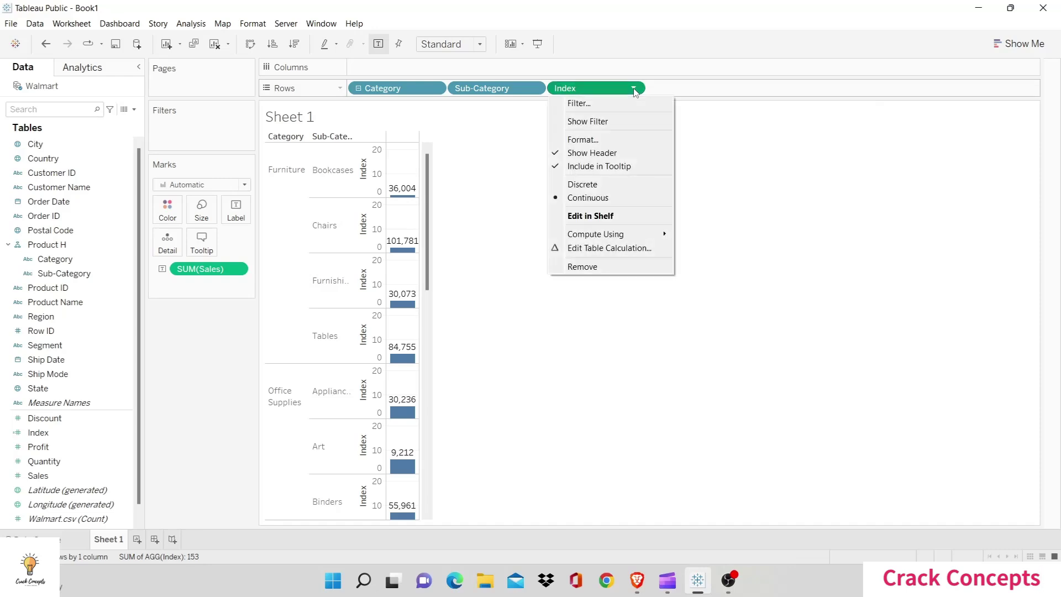
{"action": "left_click", "coordinate": [601, 185]}
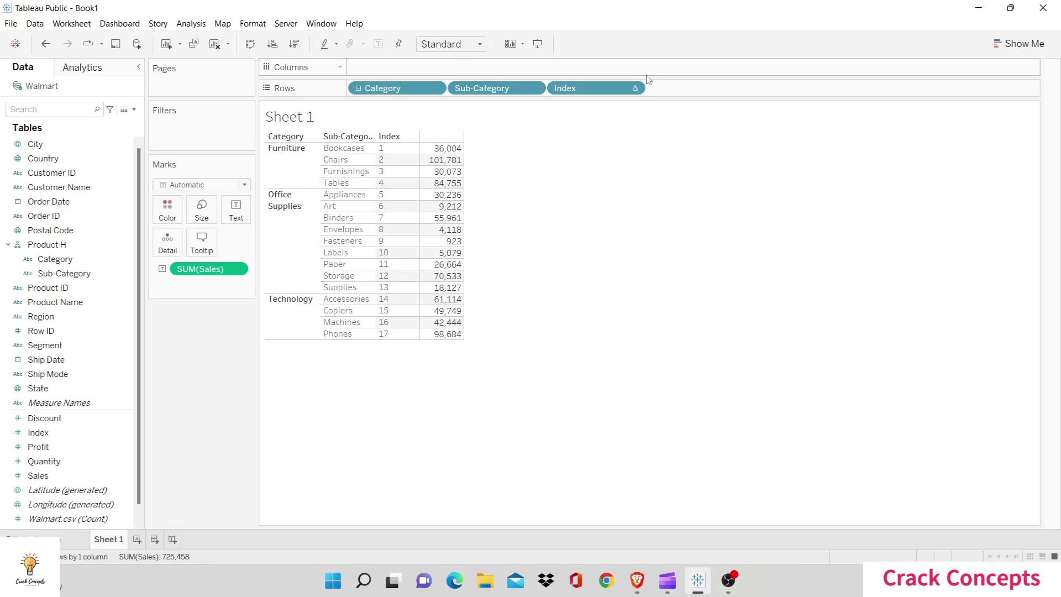
Set Index to compute using Sub-Category, then remove the Index pill from Rows.
{"action": "left_click", "coordinate": [634, 88]}
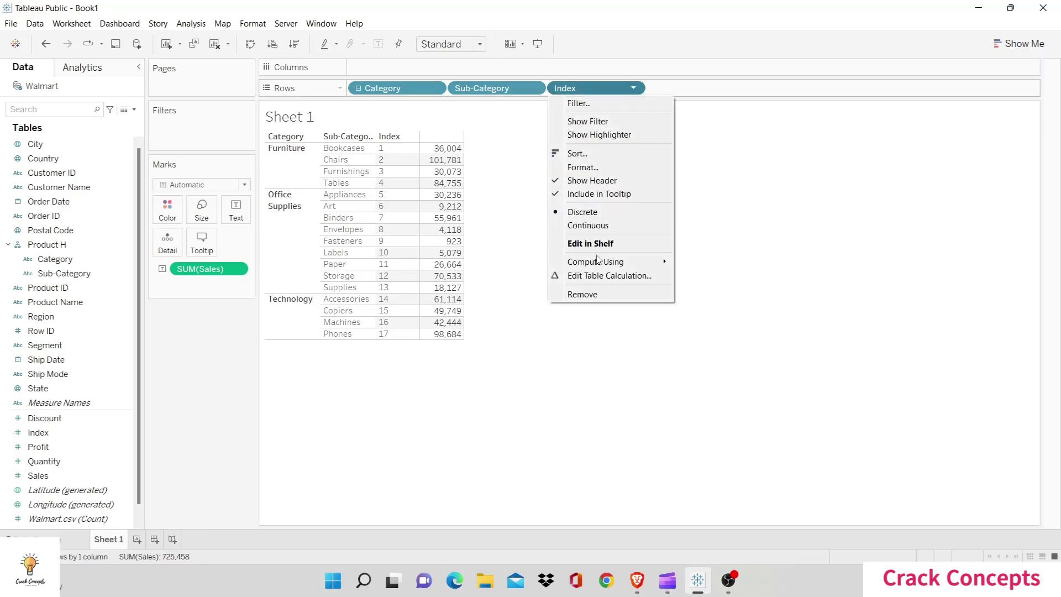
{"action": "mouse_move", "coordinate": [595, 261]}
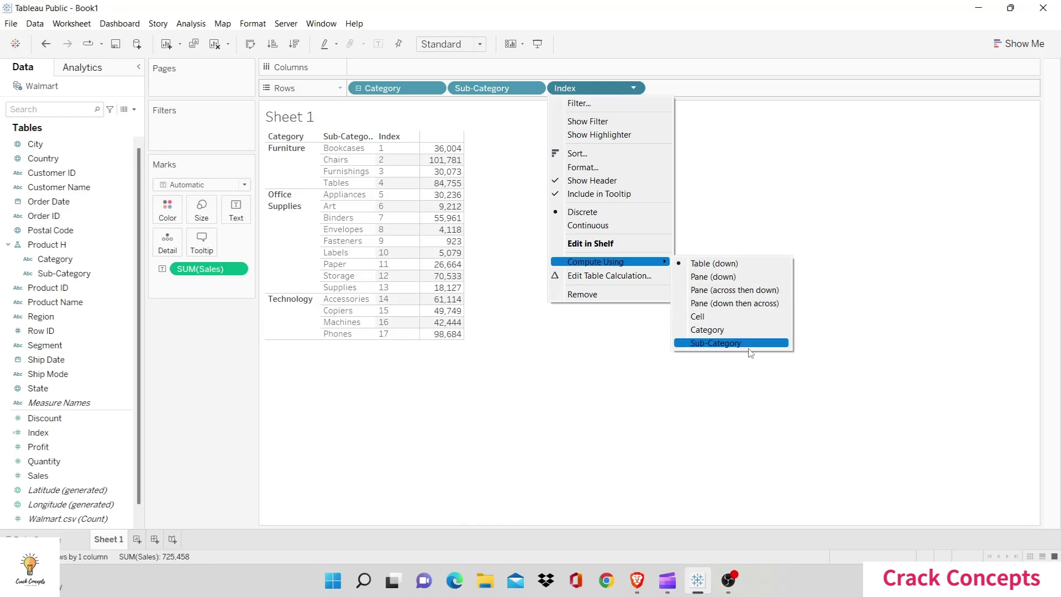
{"action": "left_click", "coordinate": [749, 345]}
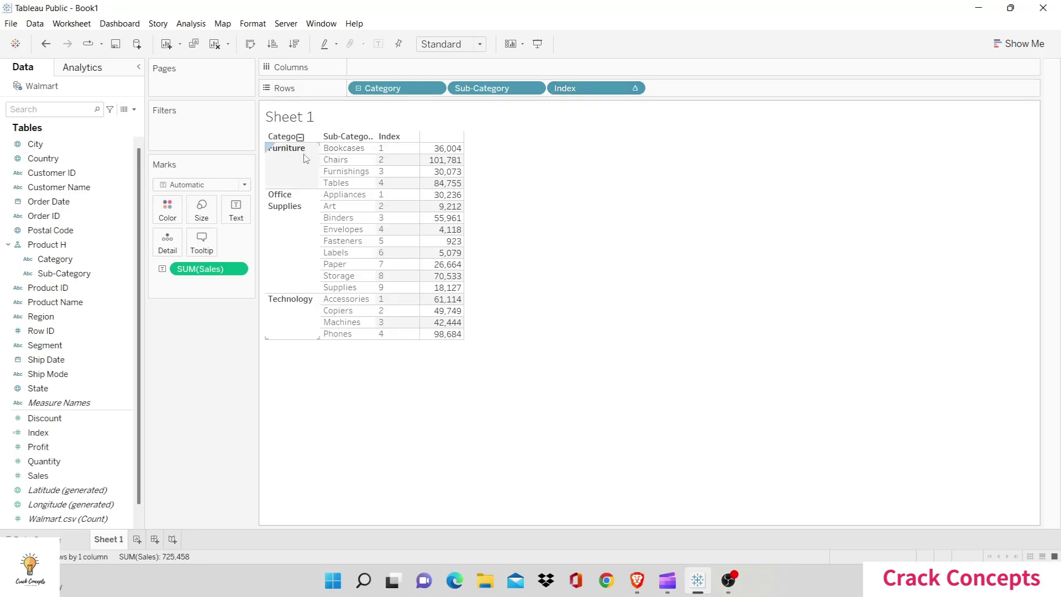
{"action": "left_click", "coordinate": [637, 92]}
{"action": "left_click", "coordinate": [619, 298]}
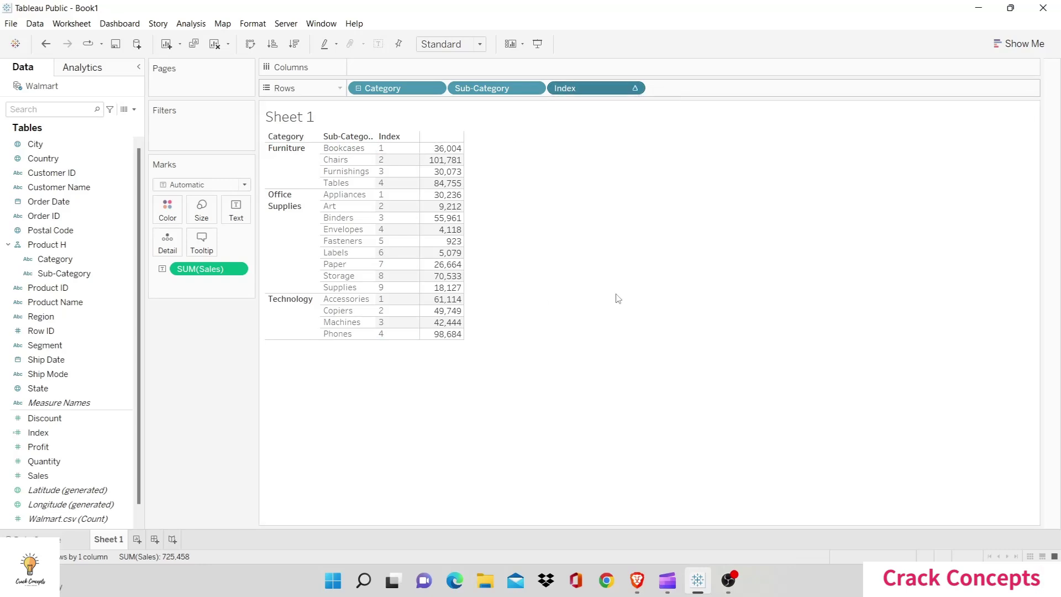
Type an ad-hoc INDEX() calculation onto the Rows shelf.
{"action": "left_click", "coordinate": [339, 88]}
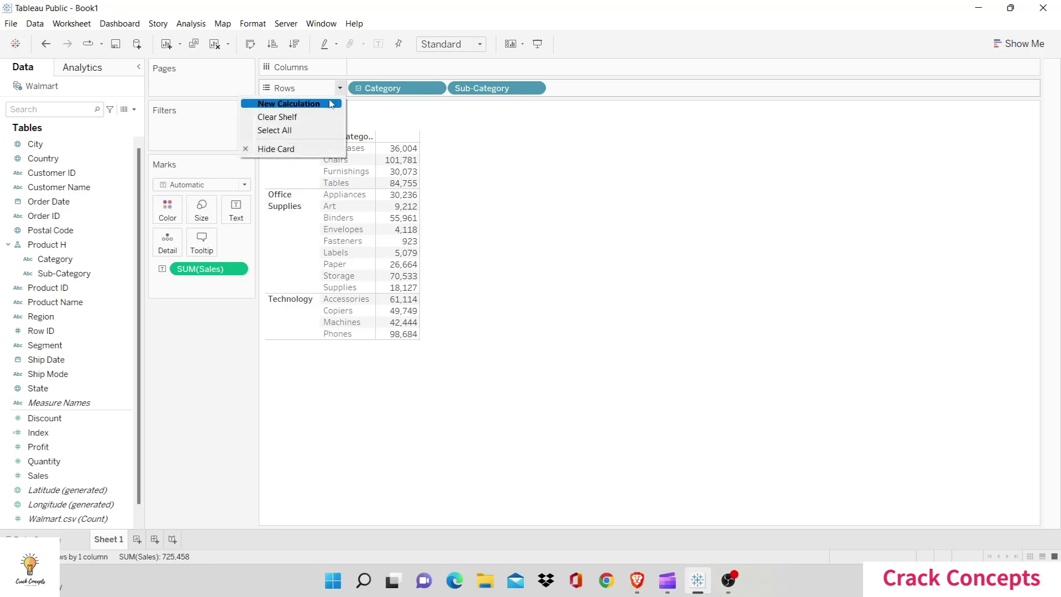
{"action": "left_click", "coordinate": [329, 100]}
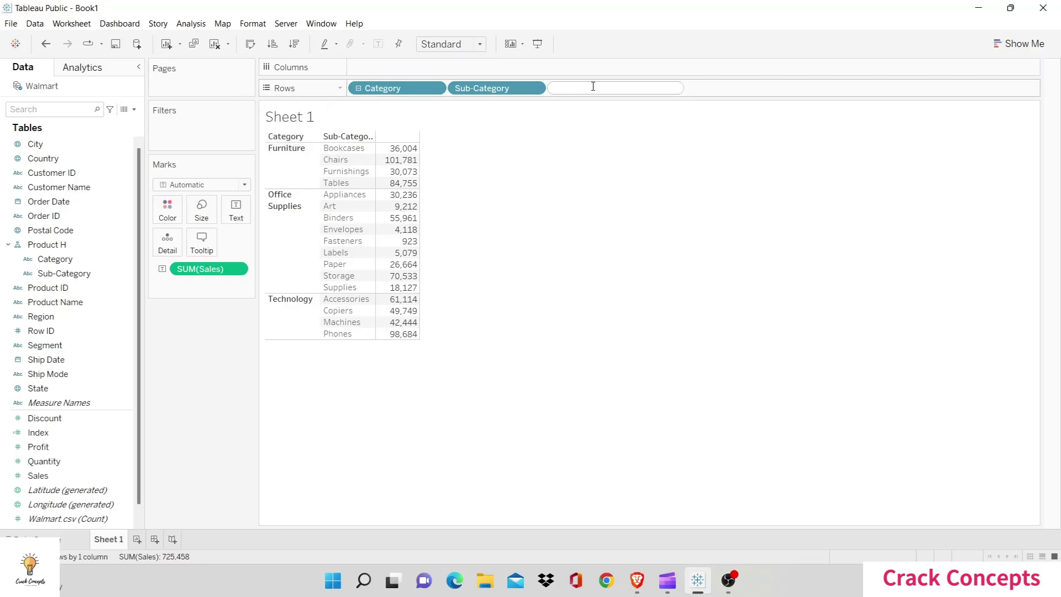
{"action": "type", "text": "INDE"}
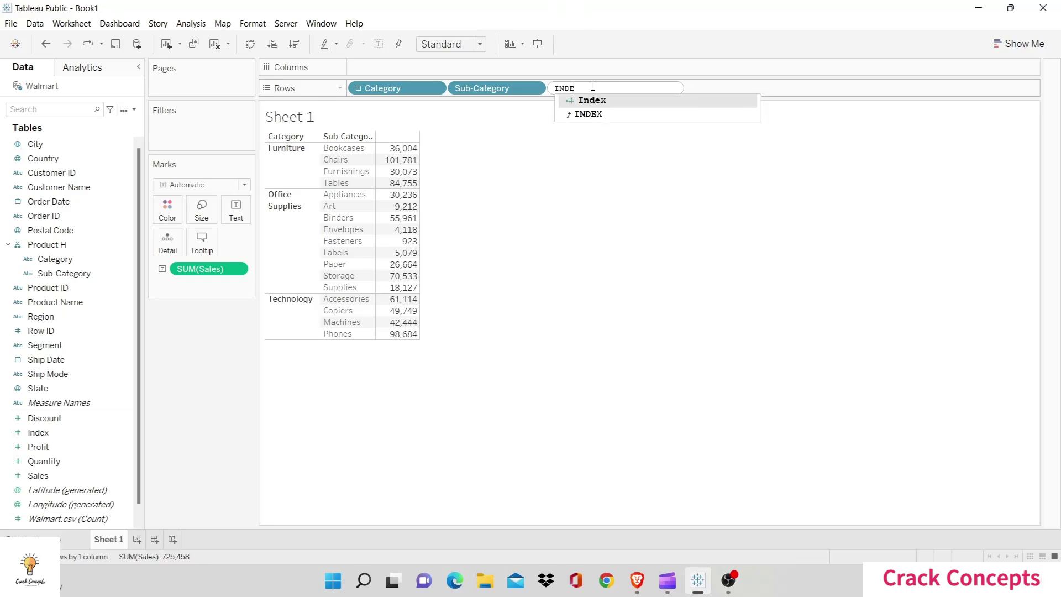
{"action": "type", "text": "X"}
{"action": "key", "text": "Down"}
{"action": "key", "text": "Return"}
{"action": "key", "text": "Return"}
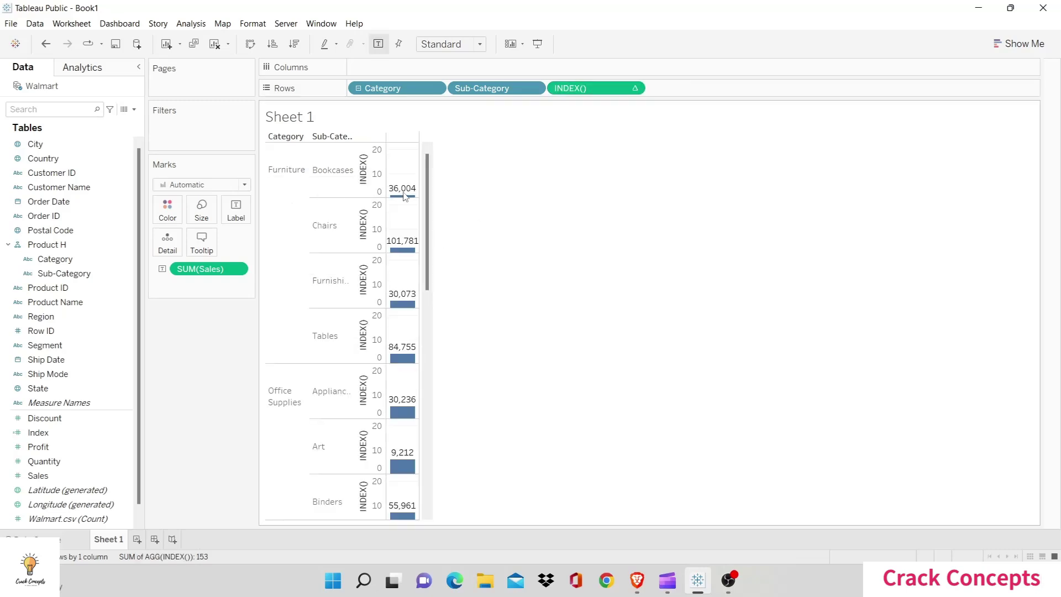
Make INDEX() discrete and move it between Category and Sub-Category.
{"action": "left_click", "coordinate": [629, 89]}
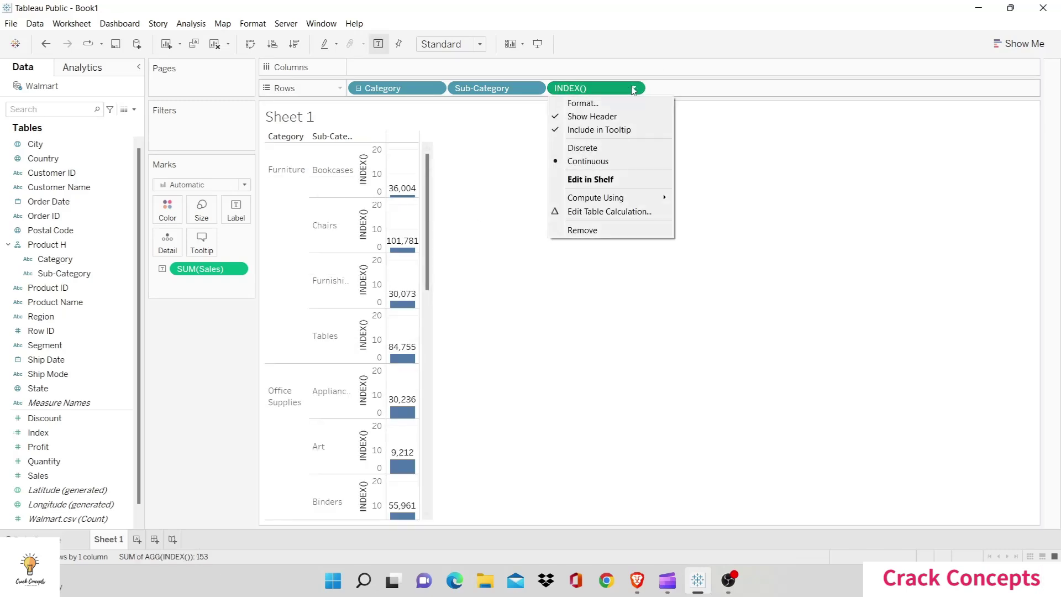
{"action": "left_click", "coordinate": [599, 148]}
{"action": "mouse_move", "coordinate": [613, 88]}
{"action": "left_mouse_down"}
{"action": "mouse_move", "coordinate": [346, 91]}
{"action": "mouse_move", "coordinate": [524, 98]}
{"action": "left_mouse_up"}
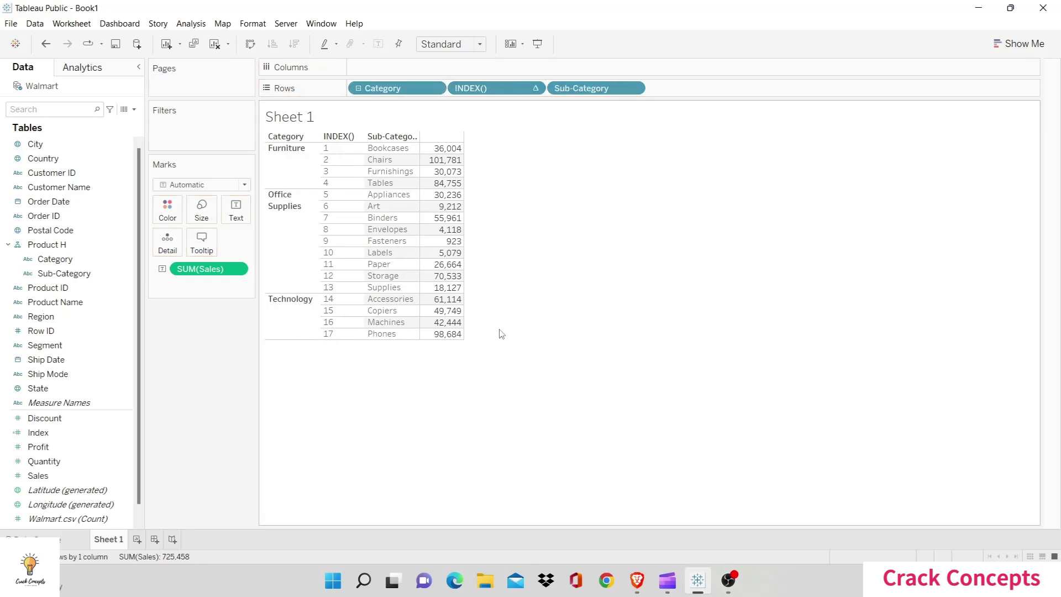